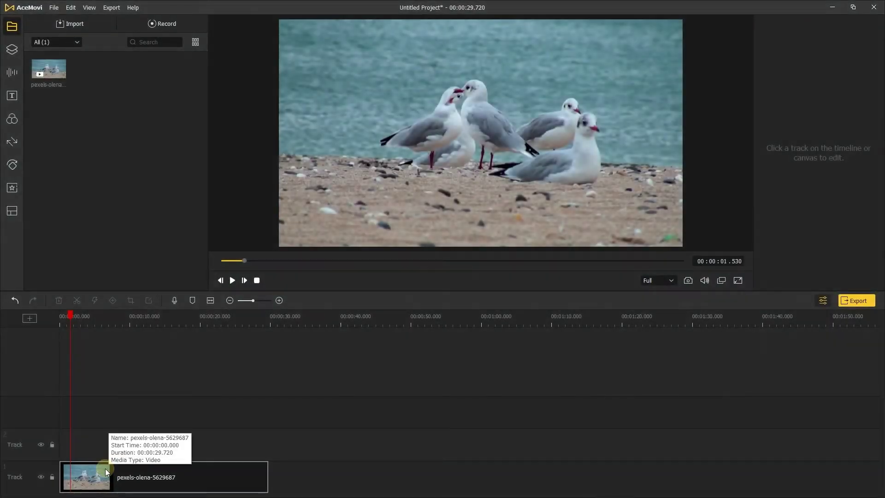
Step: Select the seagull clip on Track 1 to show its color settings, then deselect it
click(105, 469)
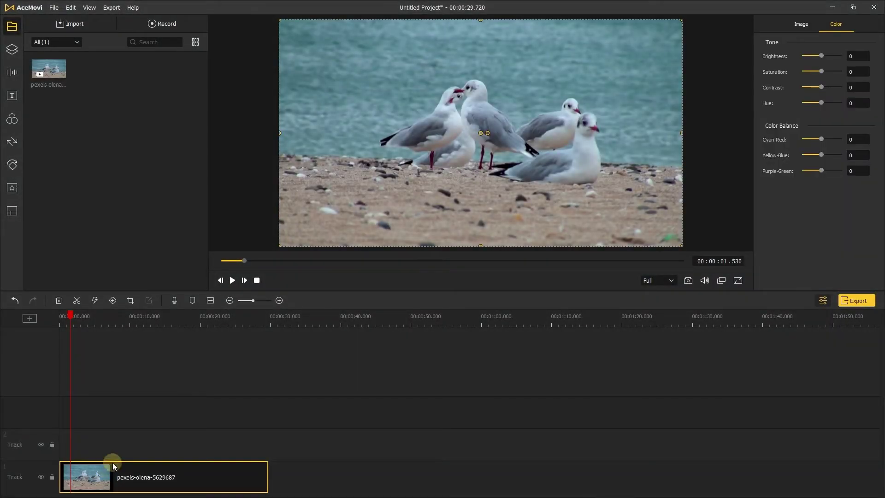
click(140, 442)
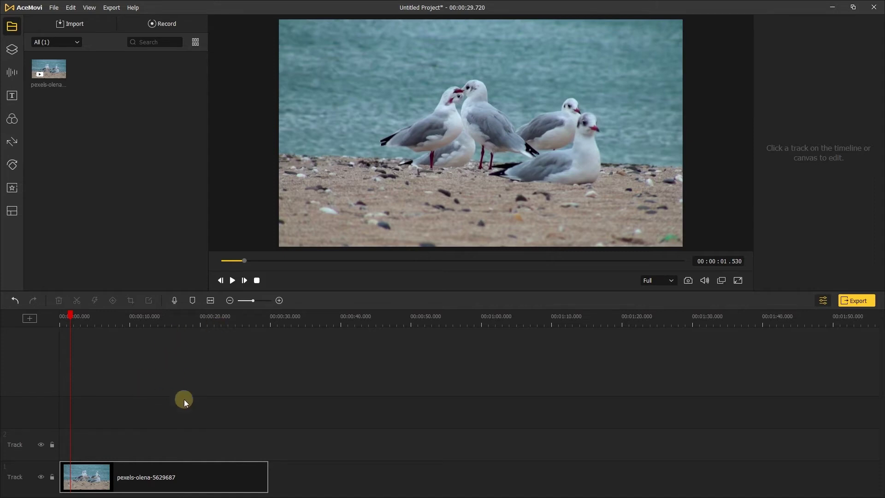
click(152, 474)
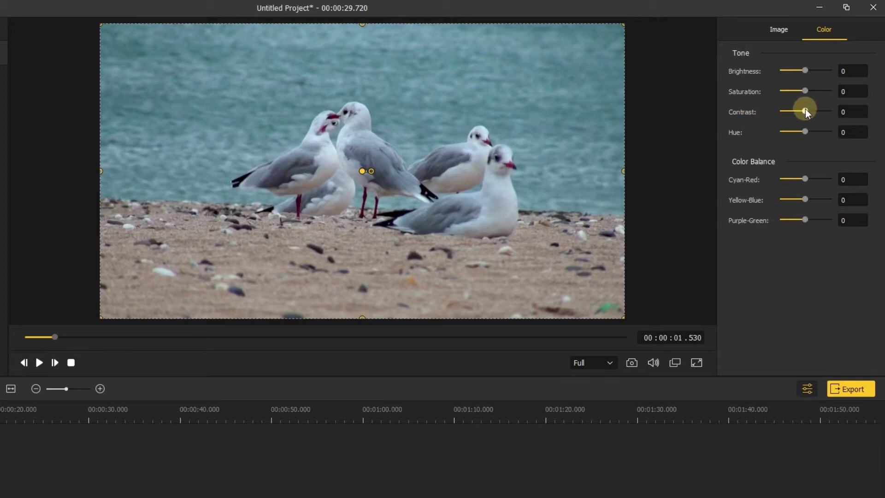
Step: Try a contrast value, reset it to 0, then settle the clip's contrast at -5
drag(805, 112, 807, 112)
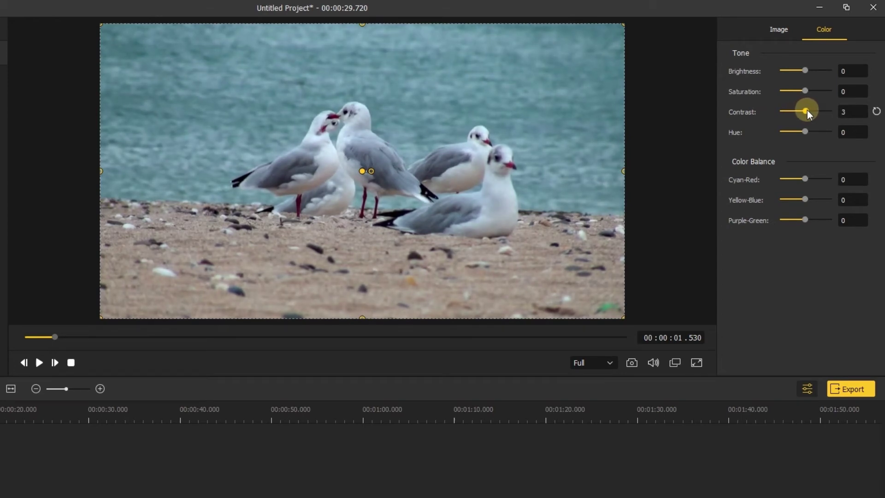
click(877, 111)
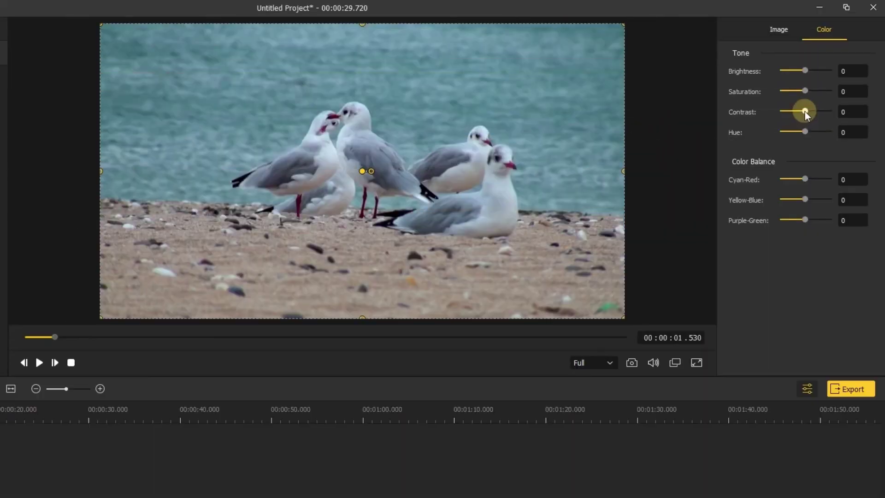
drag(805, 111, 803, 108)
Step: Set the clip's saturation to 8 and fine-tune its brightness down to -8
mouse_move(806, 90)
mouse_down()
mouse_move(798, 90)
mouse_move(807, 91)
mouse_up()
drag(805, 70, 805, 71)
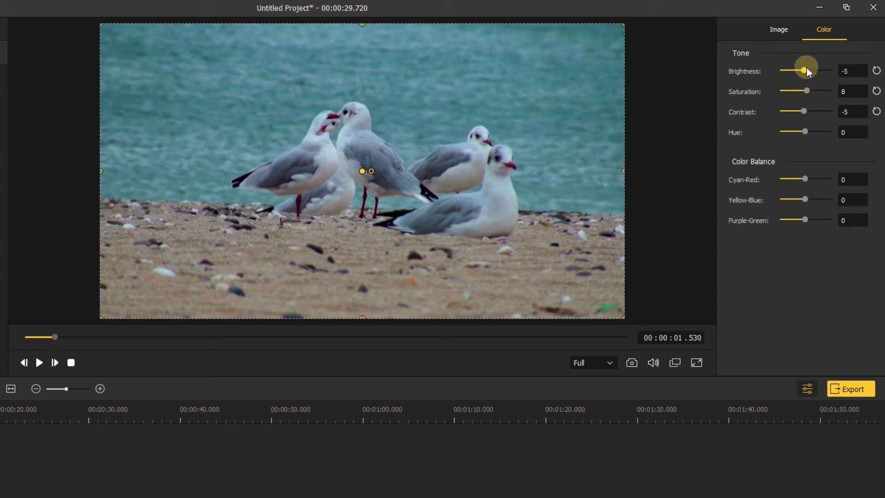
drag(806, 68, 802, 65)
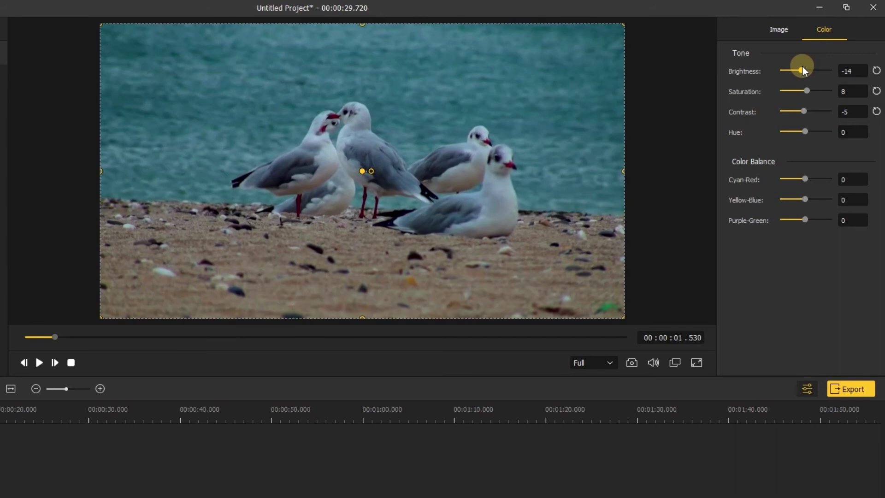
drag(803, 66, 804, 66)
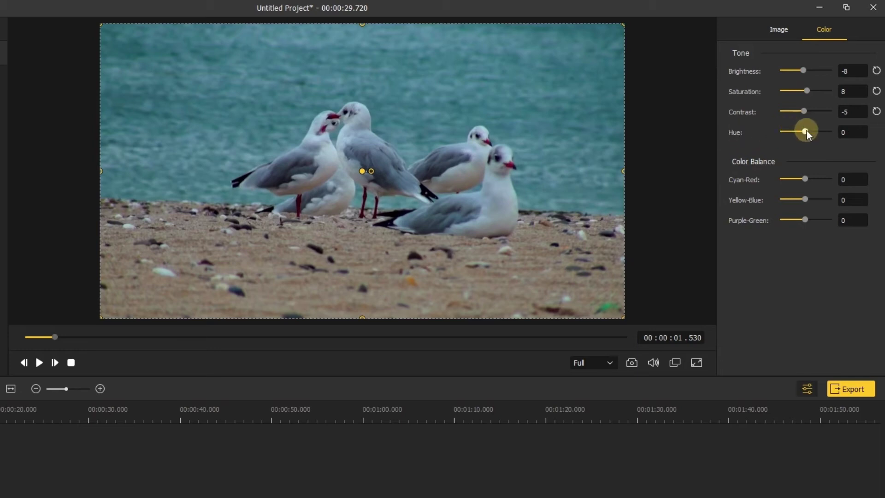
Step: Try several hue shifts with one reset, finally leaving hue at 10
mouse_move(806, 130)
mouse_down()
mouse_move(814, 131)
mouse_move(805, 131)
mouse_up()
drag(806, 131, 806, 131)
click(876, 132)
drag(803, 133, 802, 132)
drag(800, 131, 809, 130)
Step: Reset hue to 0, then try Cyan-Red at 10 and reset it to 0
click(877, 132)
click(819, 182)
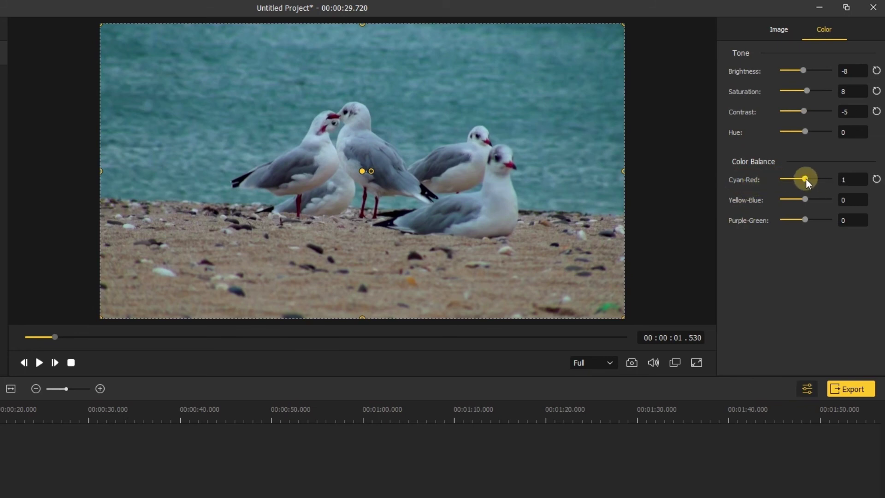
click(876, 180)
Step: Set hue to 3, trying and resetting Cyan-Red, Yellow-Blue and Purple-Green to 0
drag(805, 132, 808, 131)
mouse_move(804, 179)
mouse_down()
mouse_move(823, 195)
mouse_move(790, 198)
mouse_move(814, 221)
mouse_up()
click(876, 199)
scroll(817, 220, up, 5)
scroll(817, 219, up, 5)
click(876, 220)
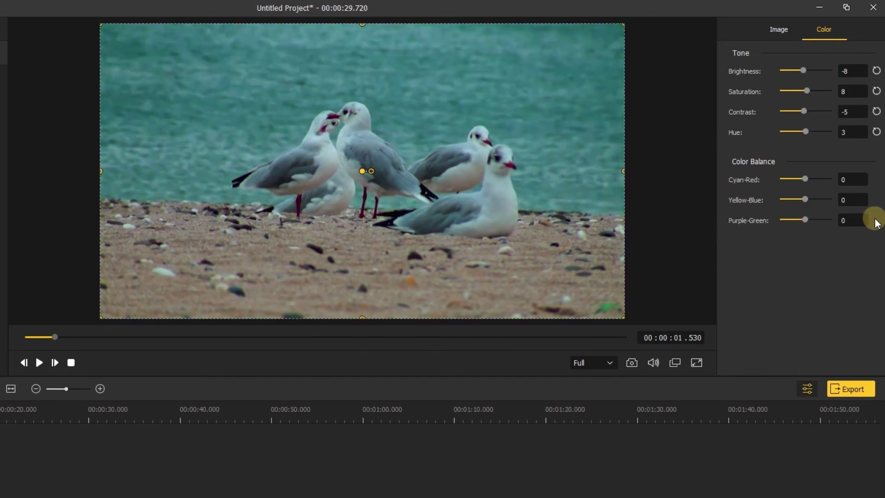